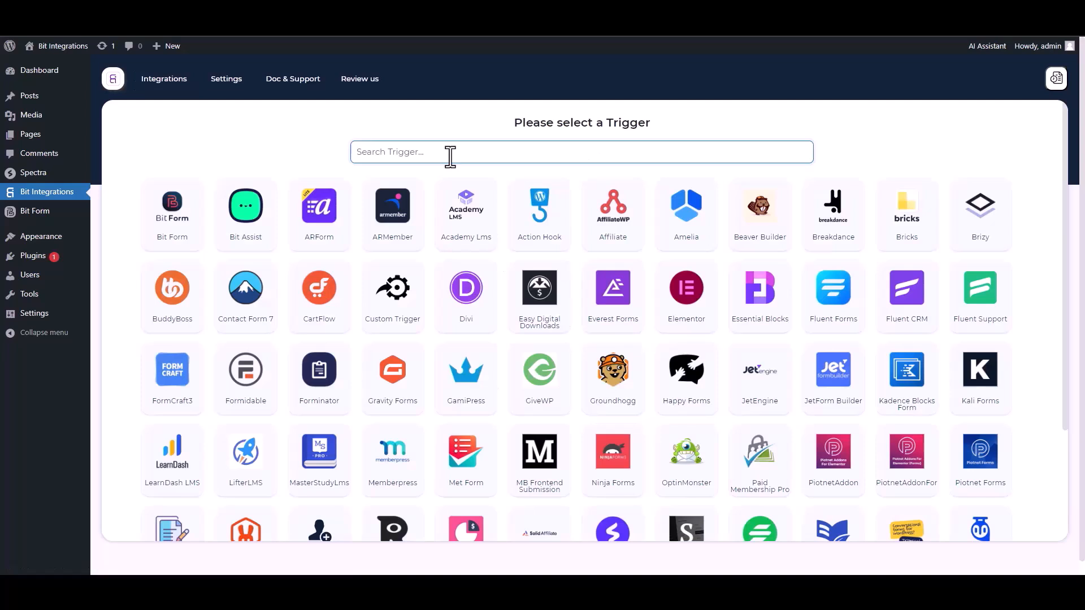
# Step: Select Spectra as the trigger and begin fetching its form submission data
pyautogui.click(577, 211)
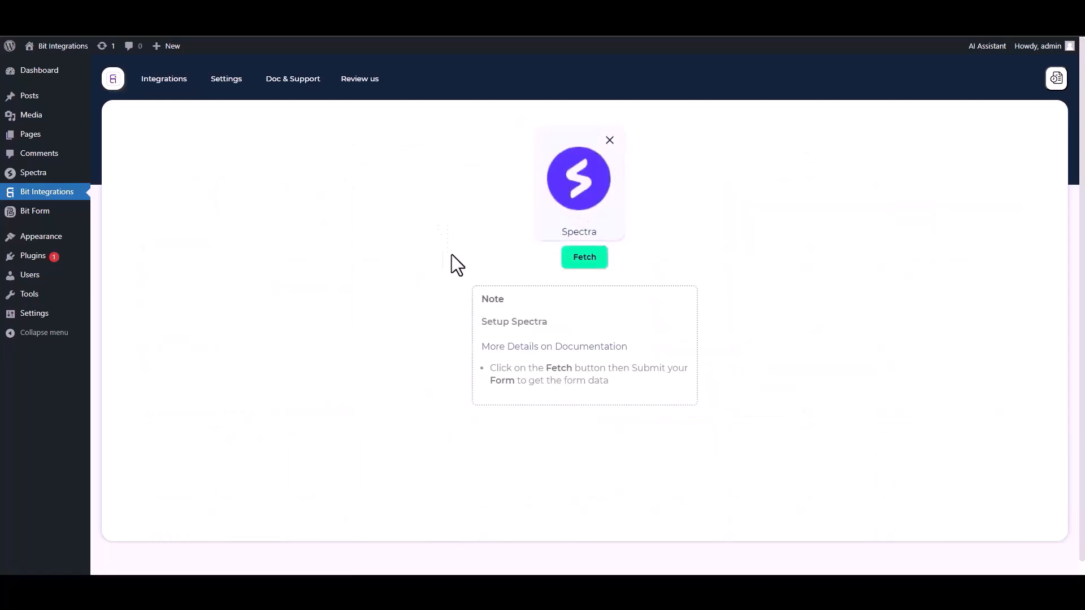
pyautogui.click(586, 265)
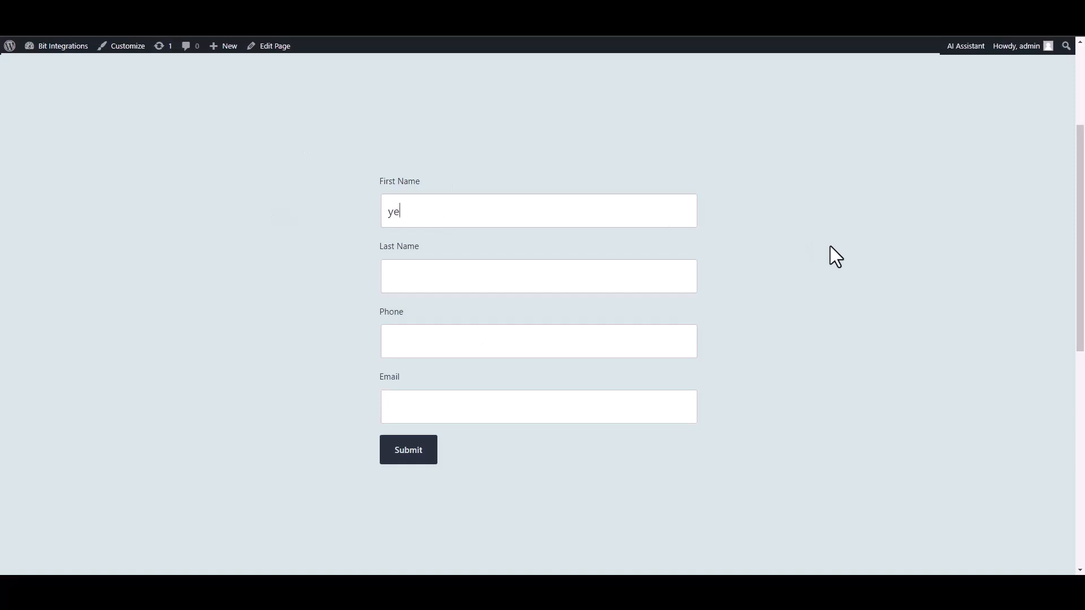
# Step: Fill the Spectra form with name 'test', a phone number and an e-mail, then submit it
pyautogui.write('test2')
pyautogui.click(582, 334)
pyautogui.write('5515456')
pyautogui.click(614, 416)
pyautogui.write('test@gmail.com')
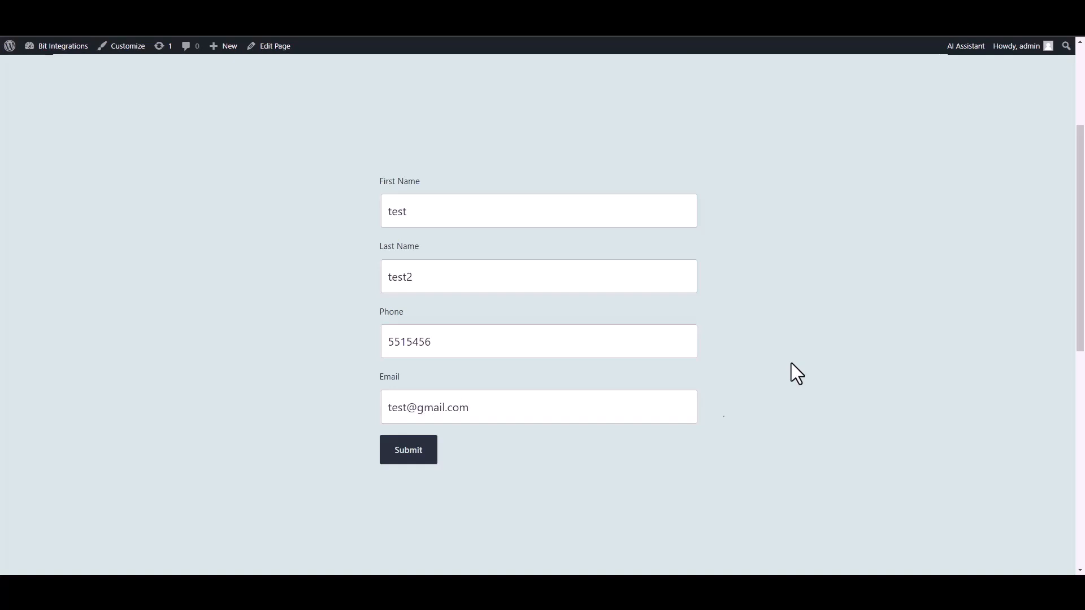
pyautogui.click(403, 455)
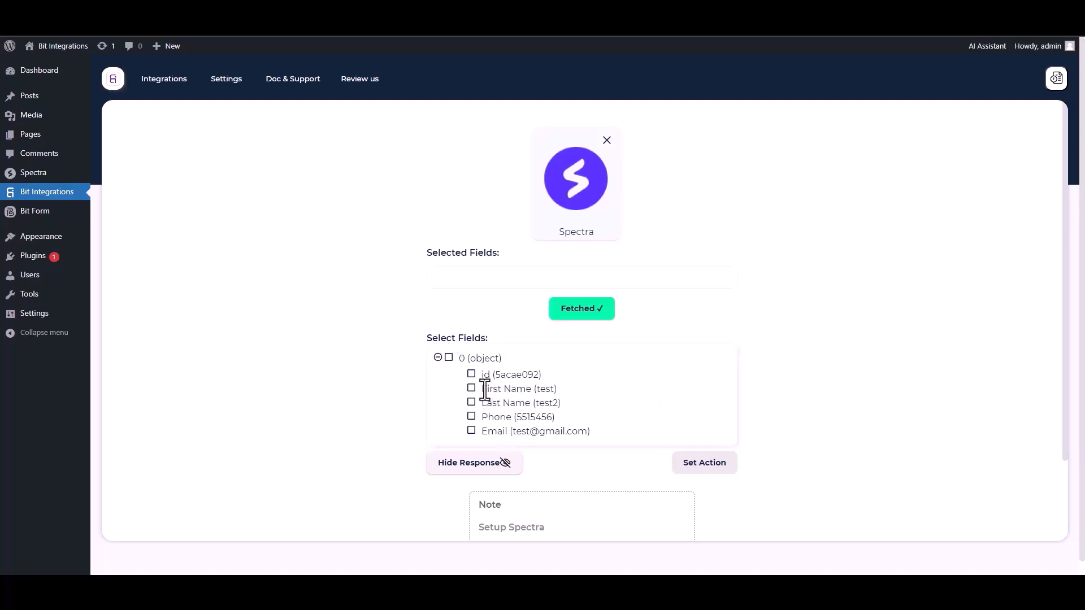
# Step: Tick the id, First Name, Last Name, Phone and Email fields under Select Fields
pyautogui.click(473, 376)
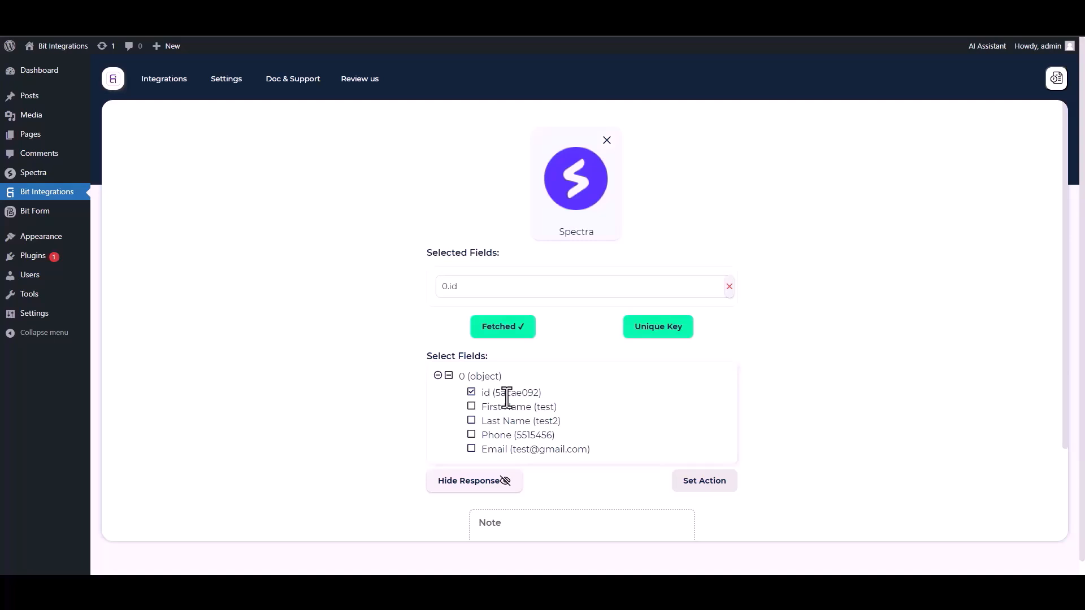
pyautogui.click(472, 407)
pyautogui.click(472, 450)
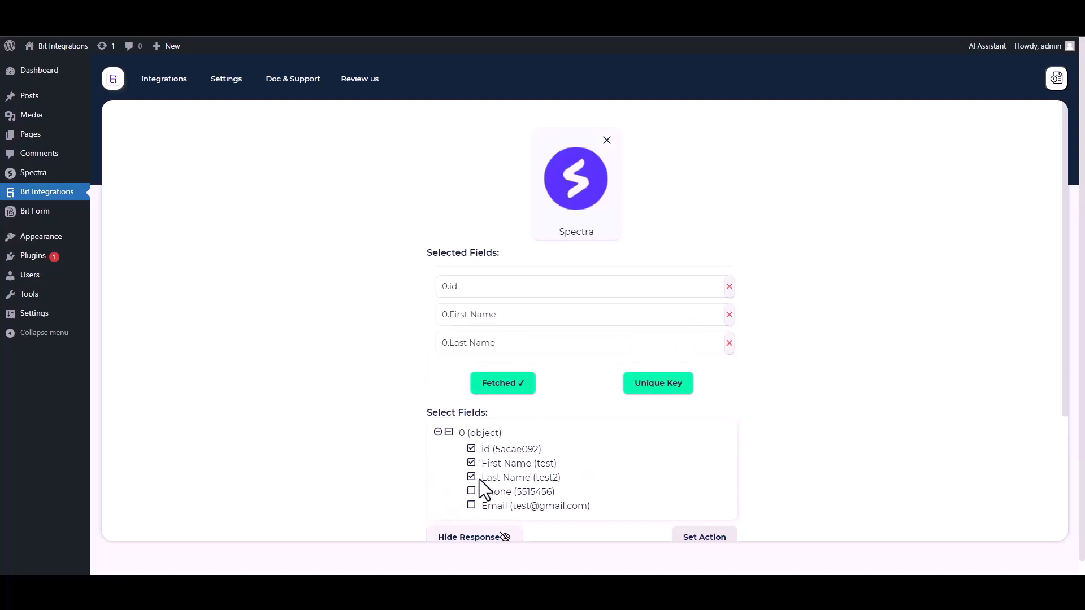
pyautogui.click(472, 492)
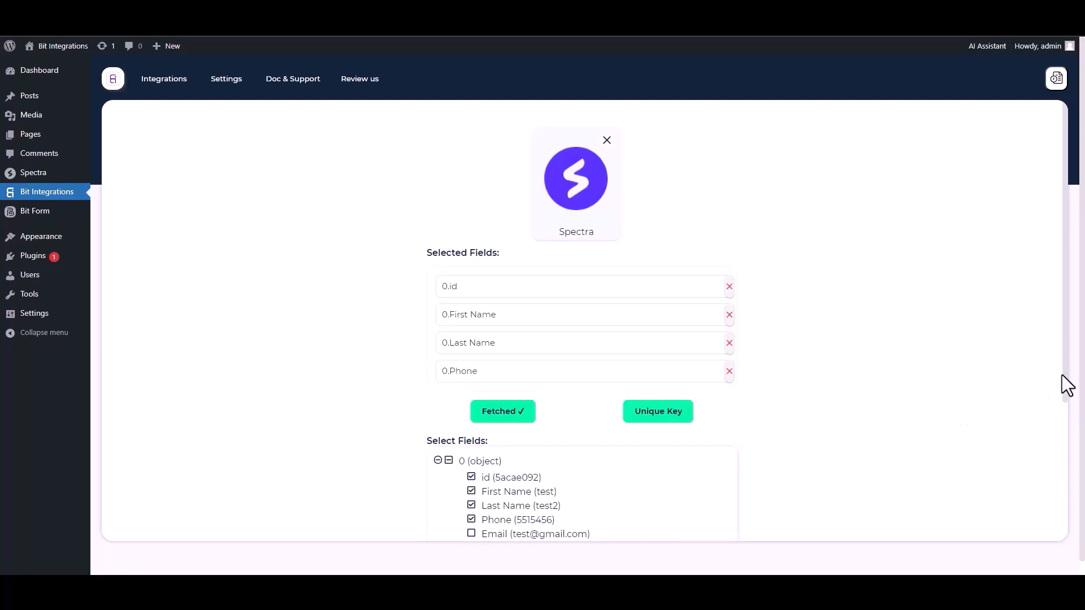
pyautogui.scroll(-1, 487, 513)
pyautogui.click(472, 507)
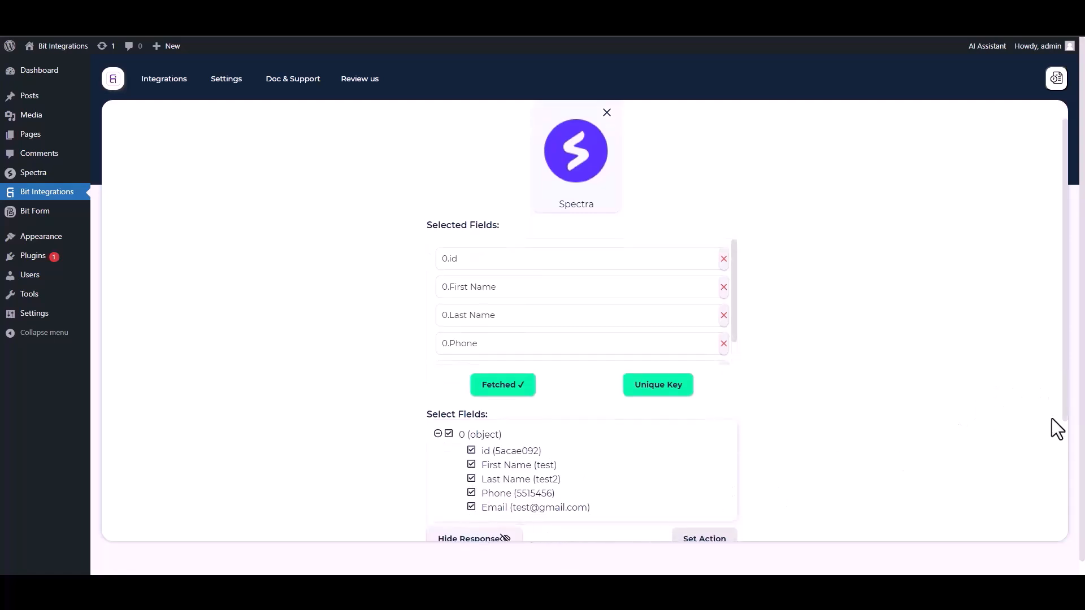
pyautogui.scroll(-1, 1063, 420)
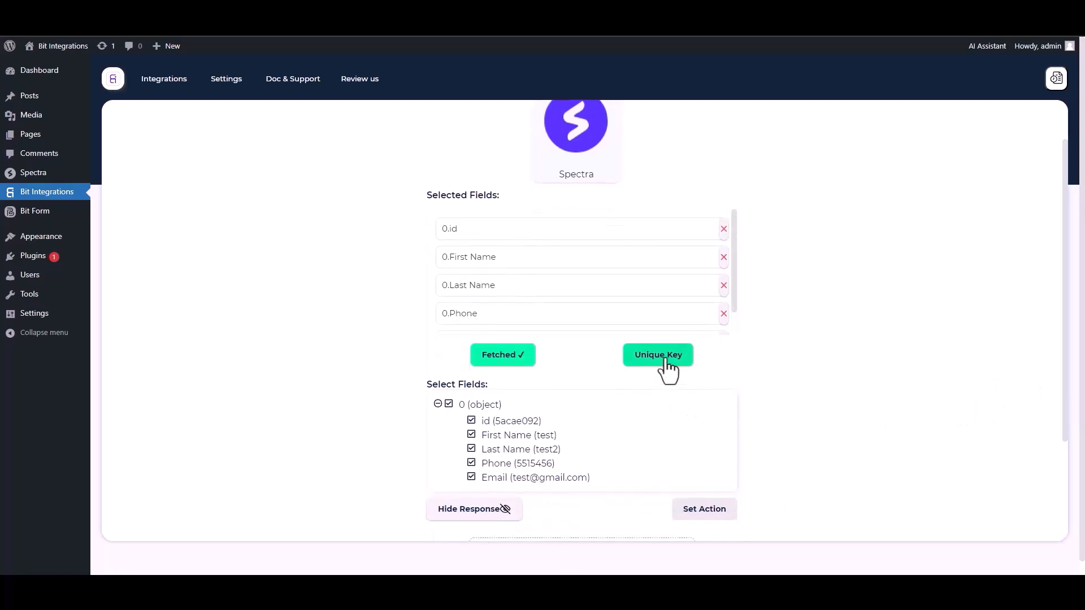
# Step: Set 0.id as the Spectra trigger's unique primary key and continue to action selection
pyautogui.click(667, 361)
pyautogui.click(517, 313)
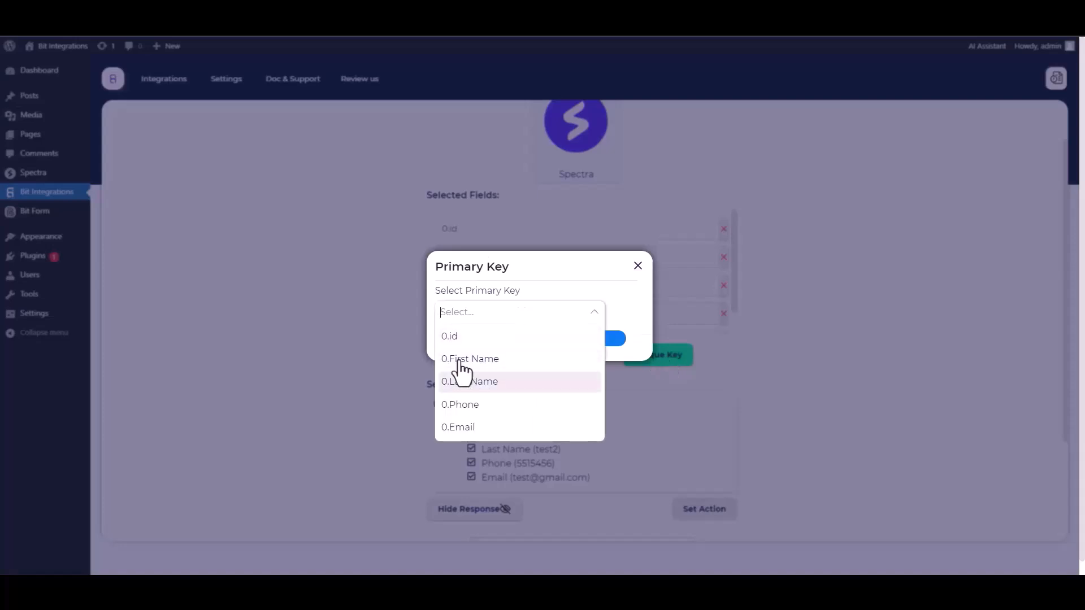
pyautogui.click(456, 339)
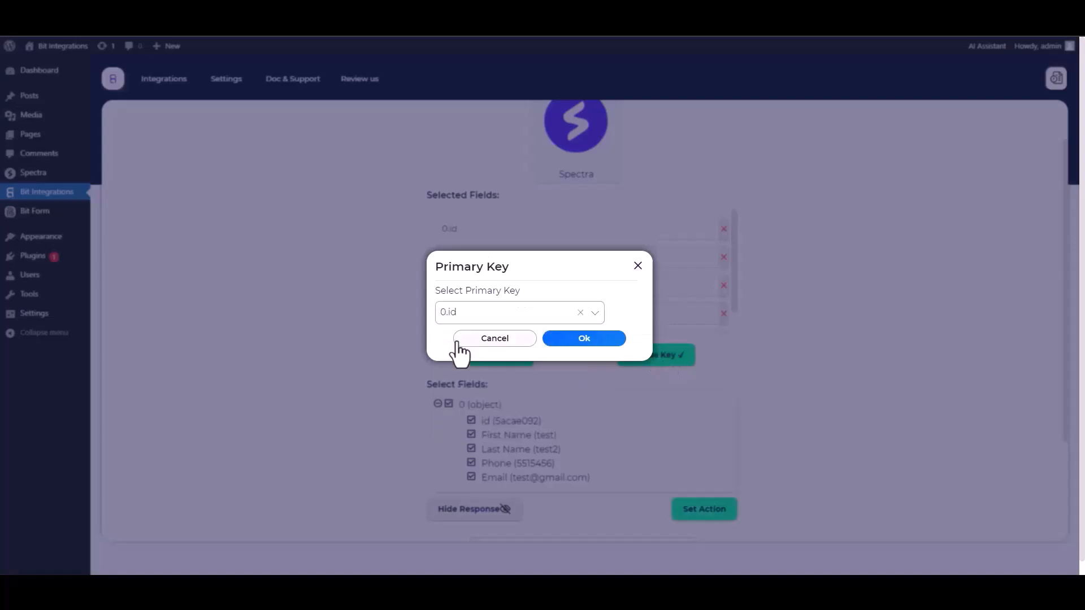
pyautogui.click(583, 339)
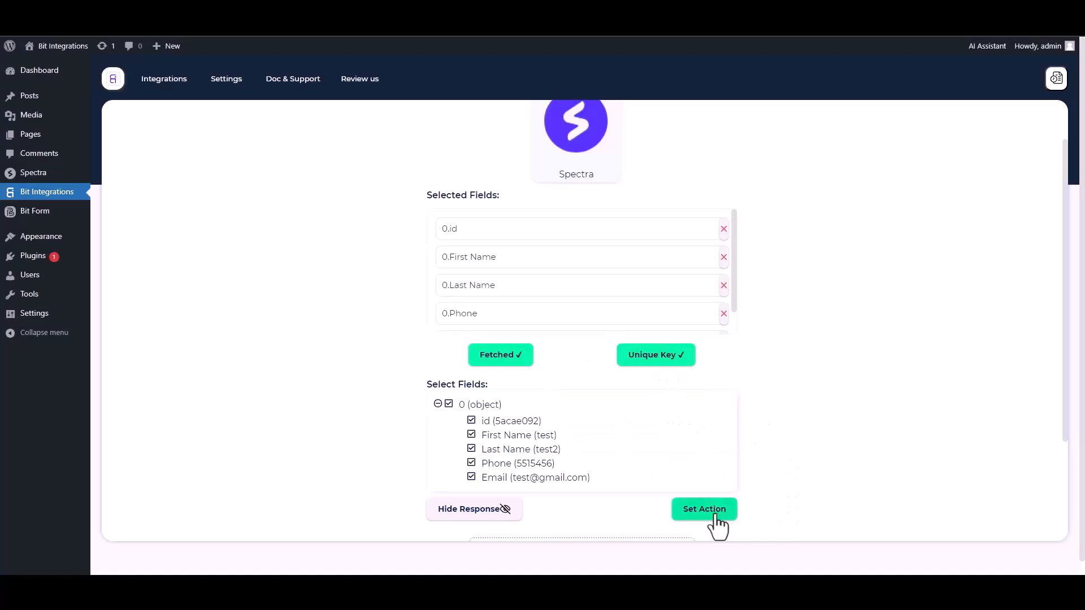
pyautogui.click(695, 515)
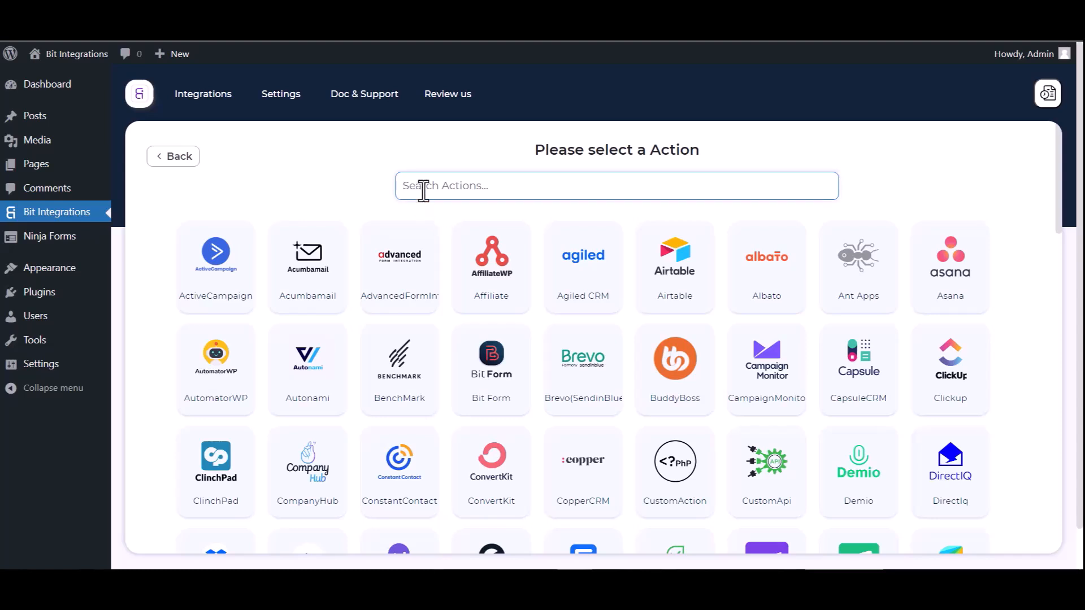
# Step: Choose SuiteDash as the action and paste the Public ID copied from SuiteDash's API page
pyautogui.write('suite')
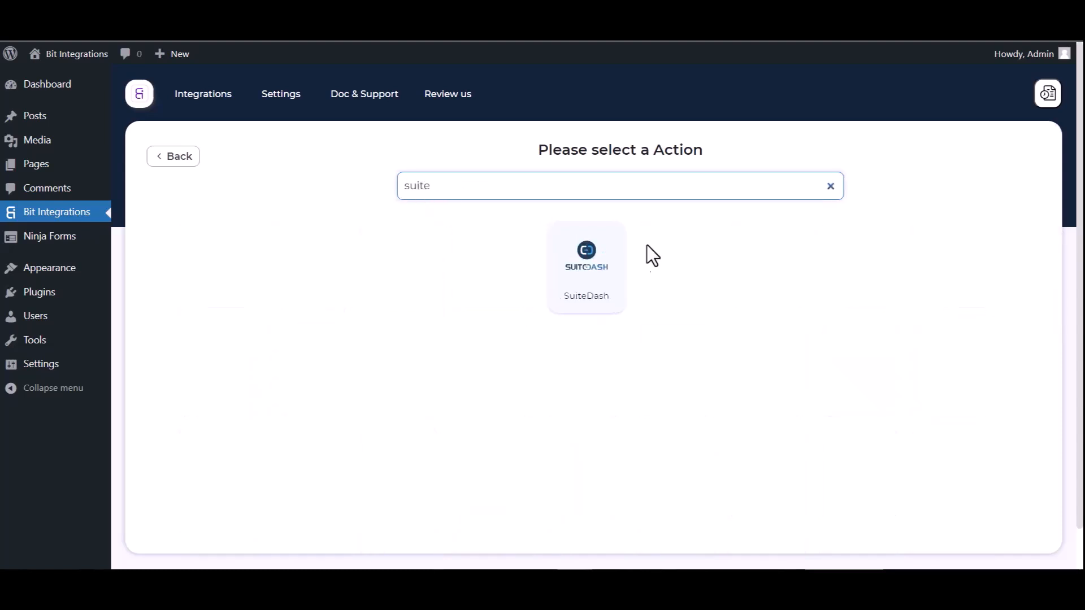
pyautogui.click(600, 279)
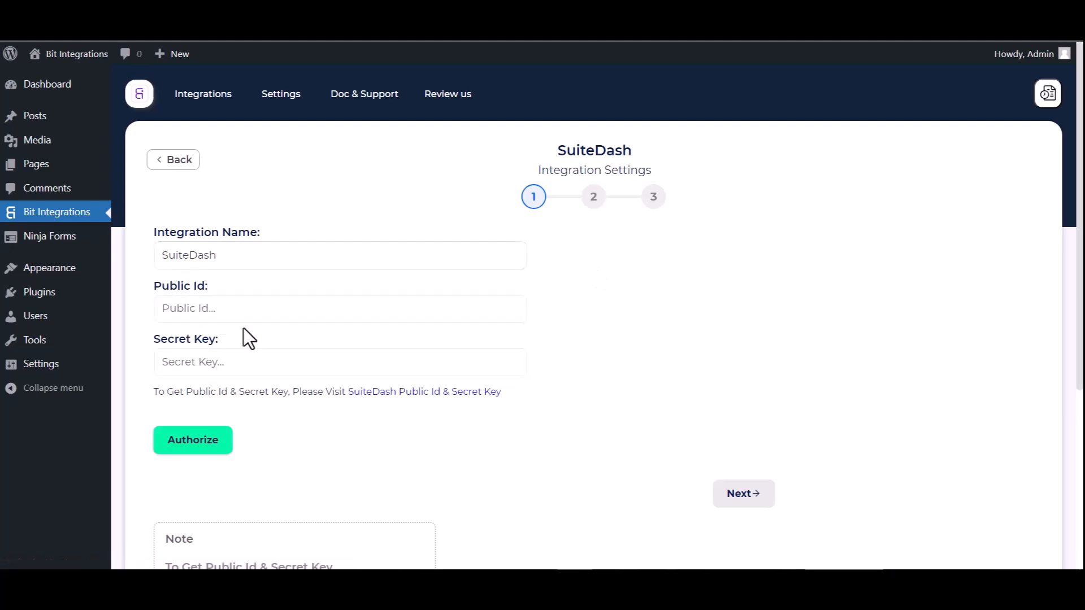
pyautogui.click(404, 394)
pyautogui.scroll(-1, 620, 315)
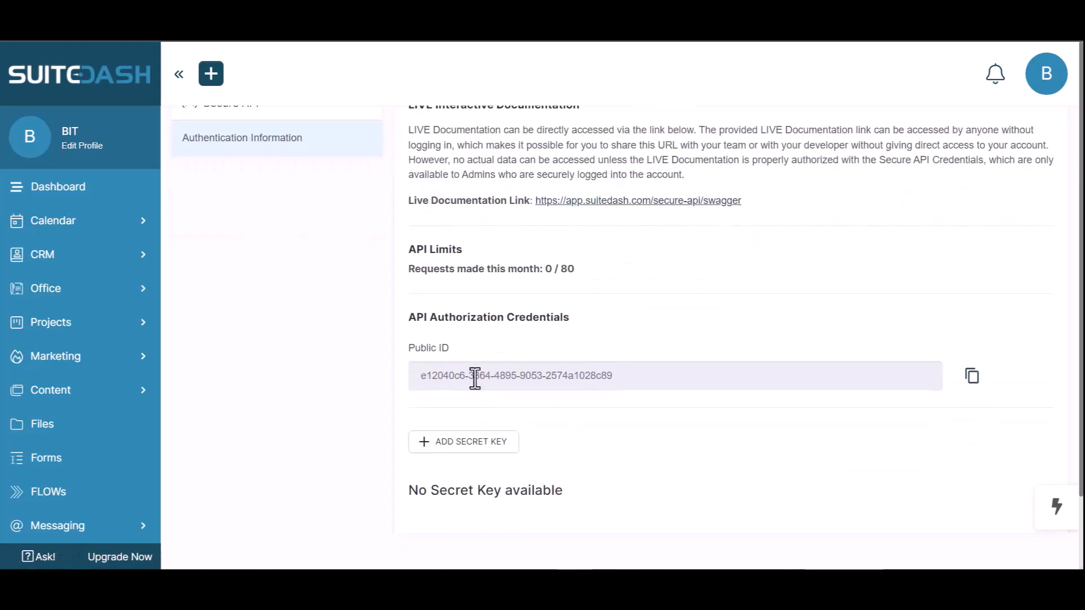
pyautogui.click(972, 377)
pyautogui.hotkey('ctrl', 'shift', 'Tab')
pyautogui.click(277, 313)
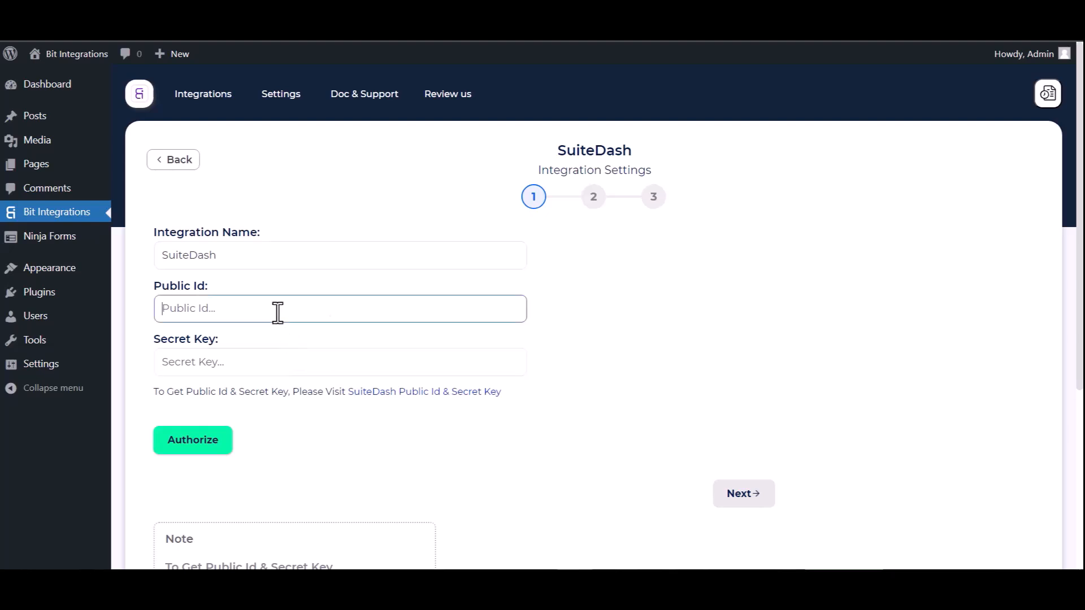
pyautogui.hotkey('ctrl', 'v')
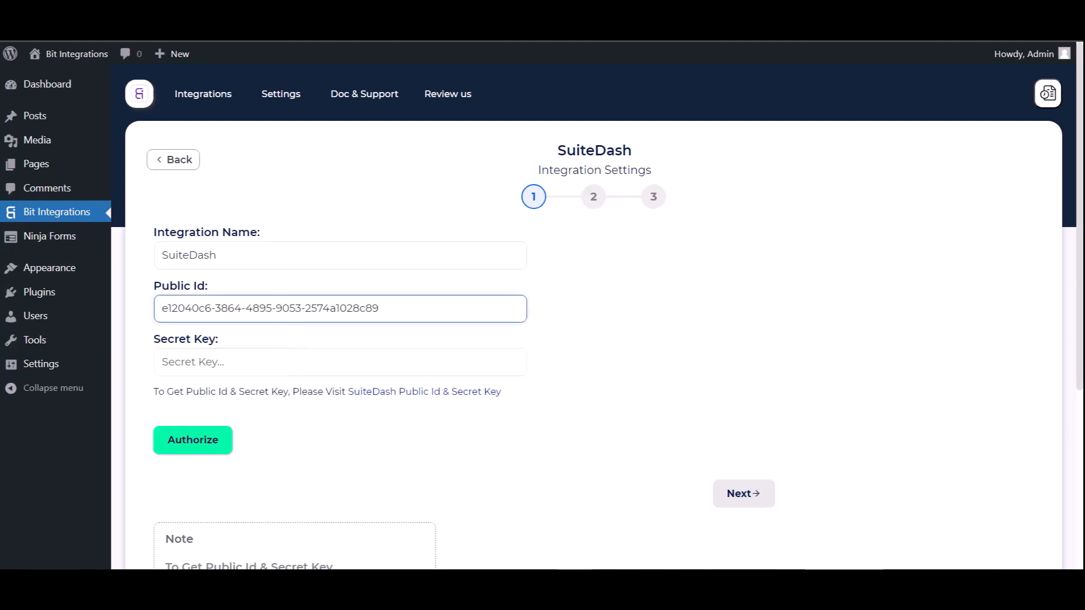
pyautogui.hotkey('ctrl', 'Tab')
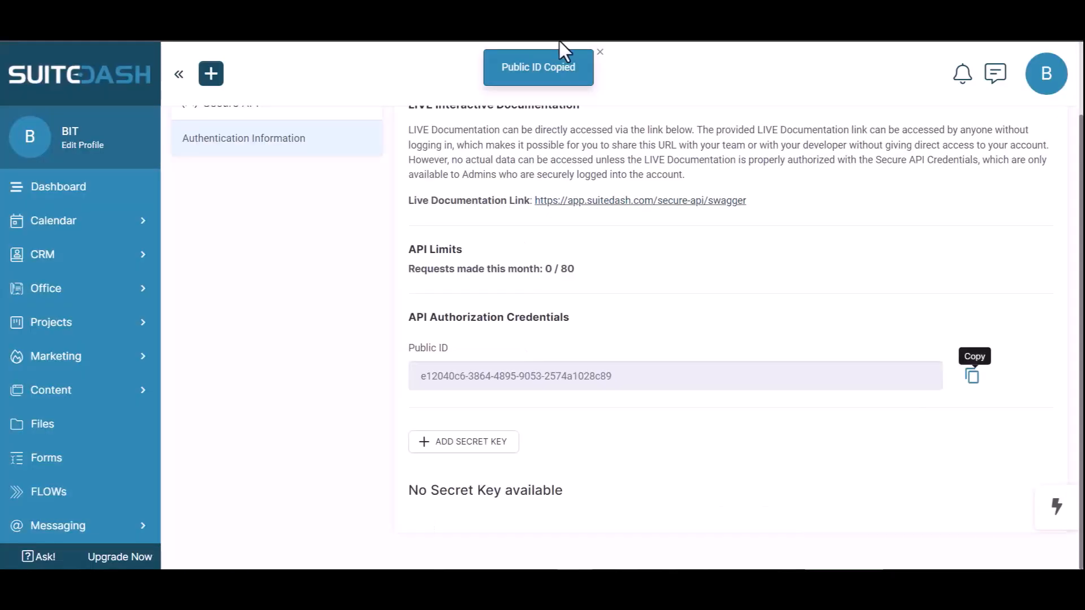
# Step: Add a SuiteDash secret key named 'Bit Integrations', copy the generated key, and save it
pyautogui.click(461, 442)
pyautogui.click(320, 161)
pyautogui.write('Bir')
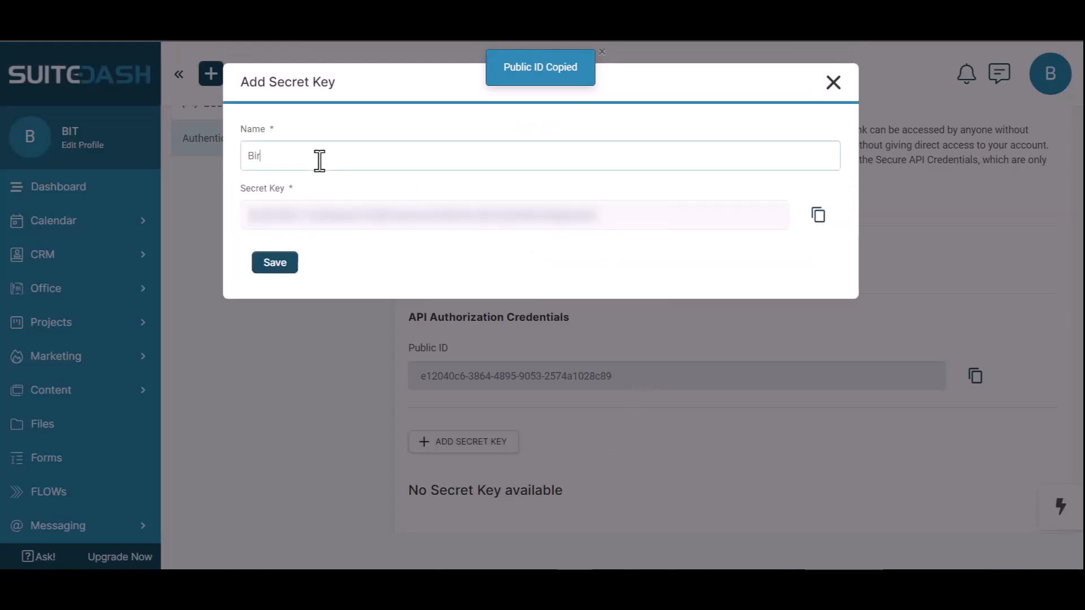
pyautogui.press('BackSpace')
pyautogui.write('t I')
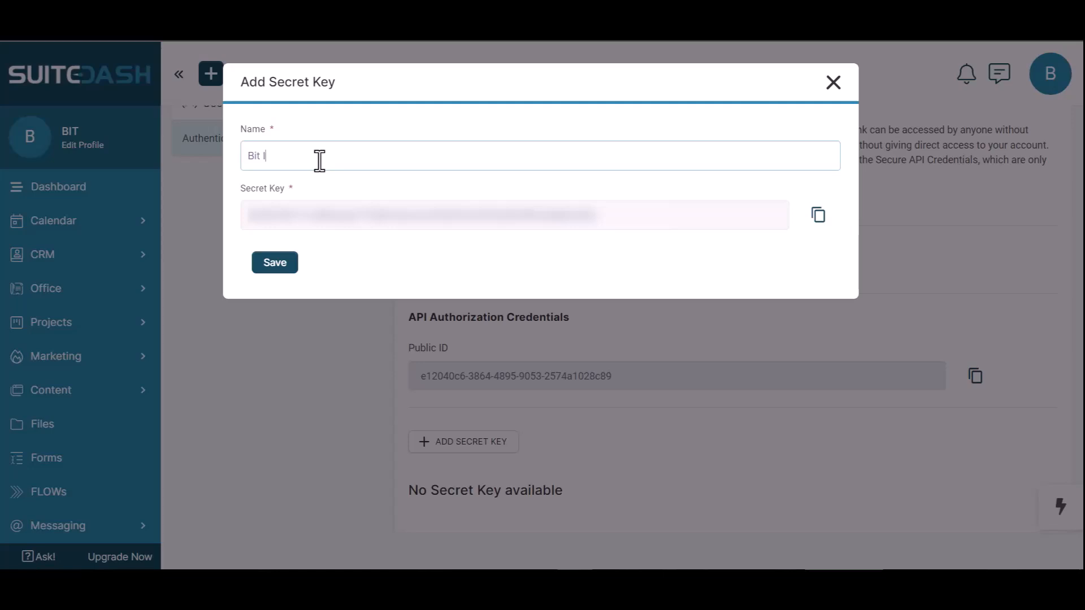
pyautogui.write('ntegrations')
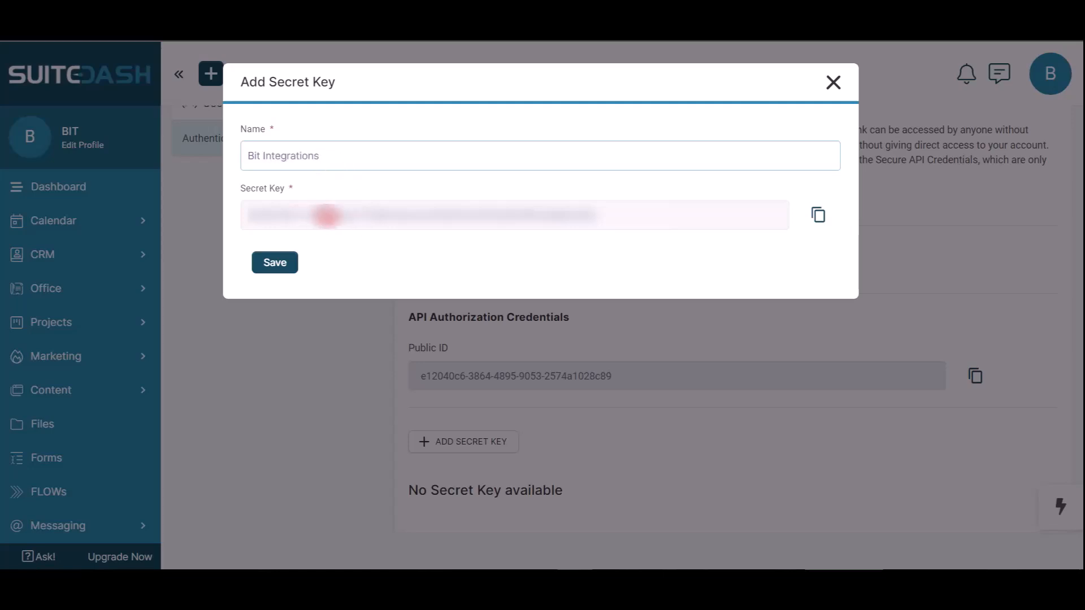
pyautogui.click(816, 223)
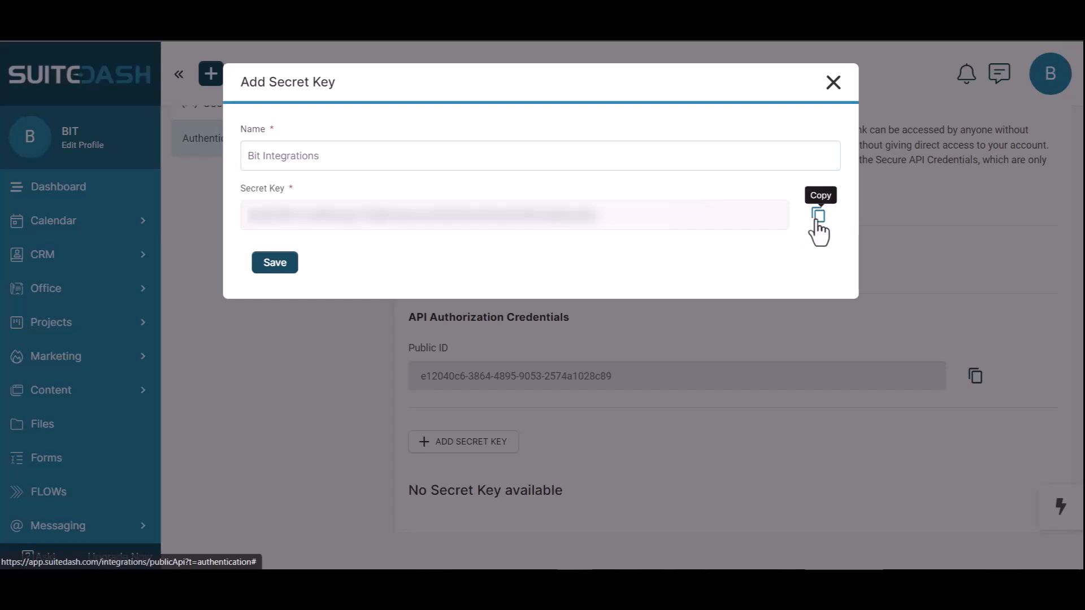
pyautogui.click(274, 264)
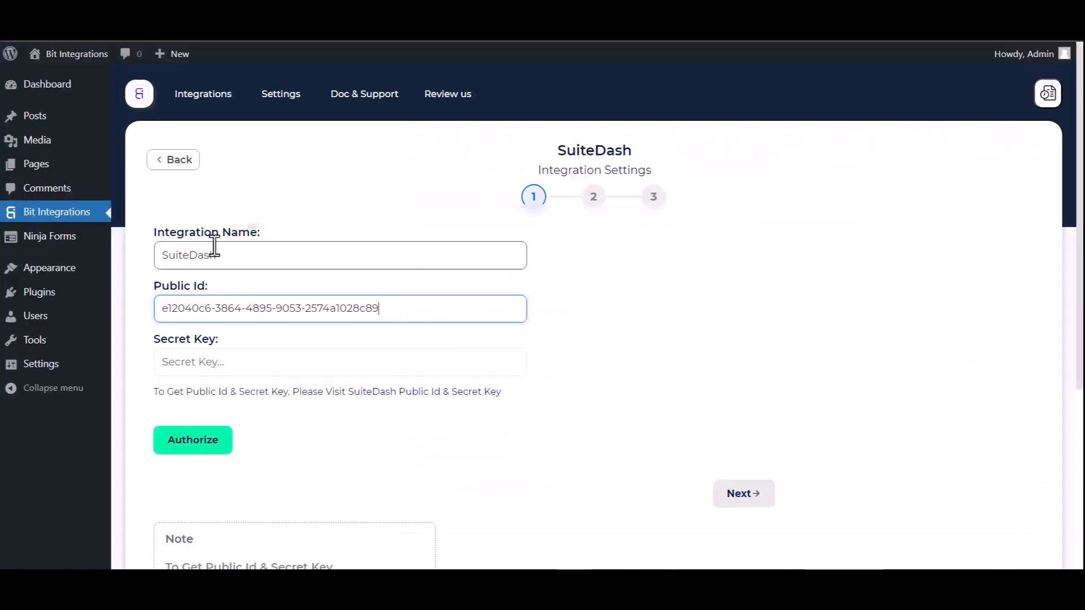
# Step: Paste the secret key, authorize the SuiteDash connection, and continue to step 2
pyautogui.click(231, 362)
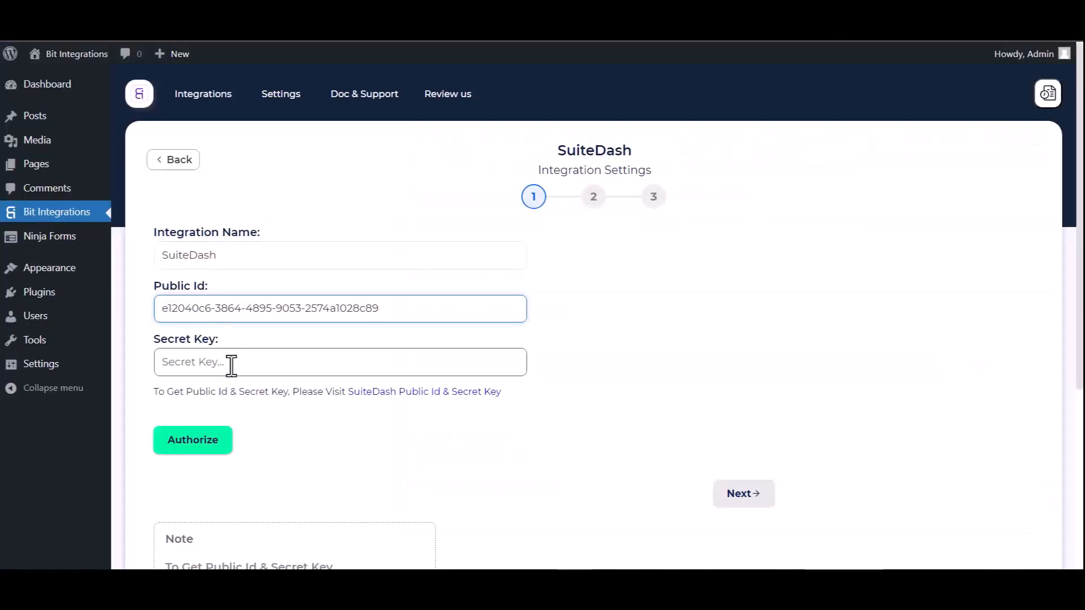
pyautogui.hotkey('ctrl', 'v')
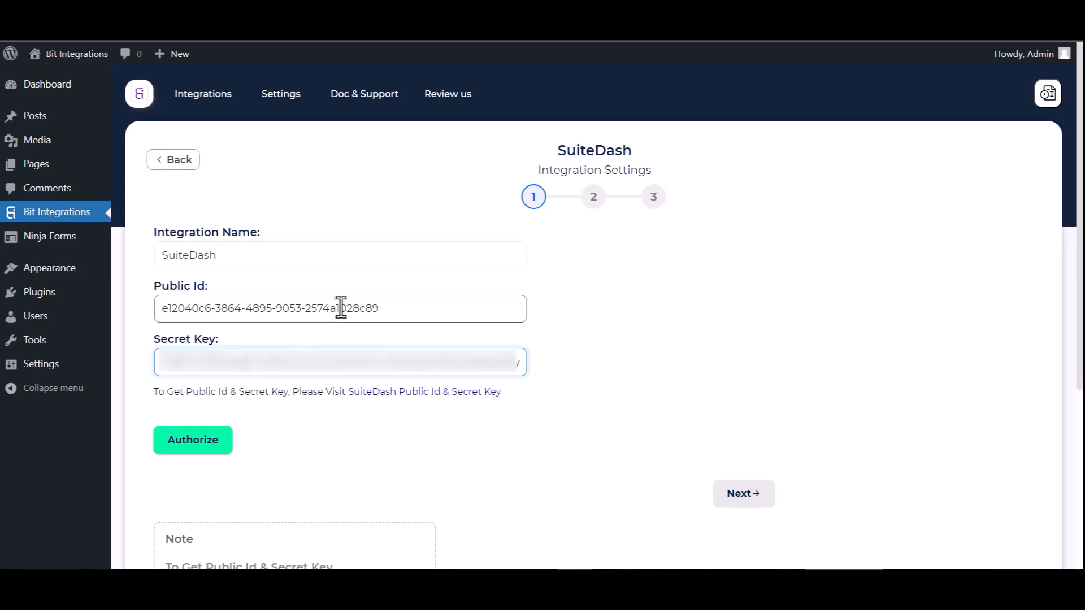
pyautogui.click(204, 448)
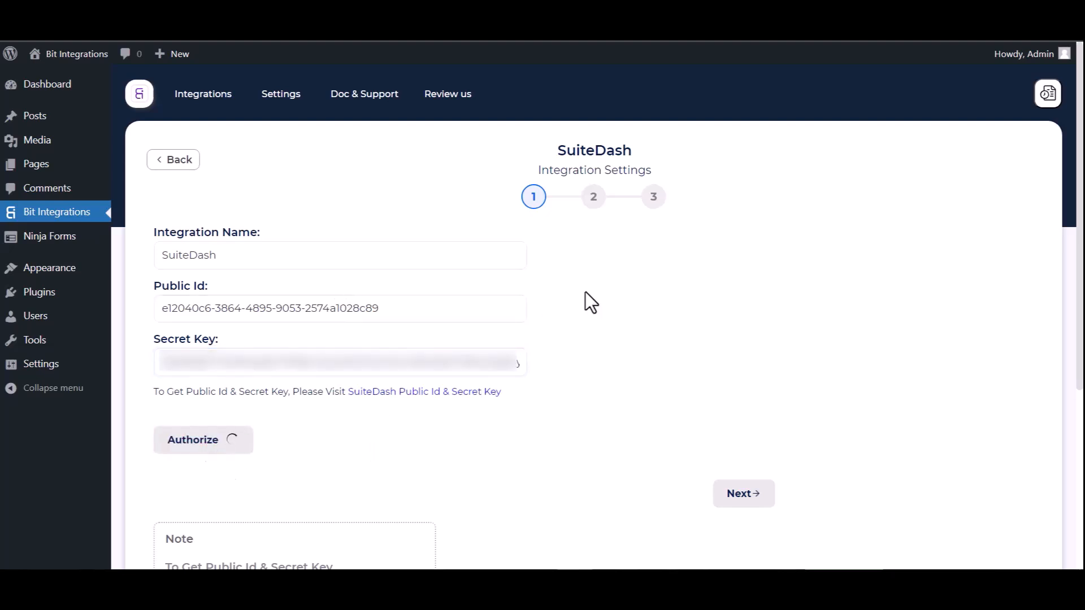
pyautogui.scroll(-1, 636, 317)
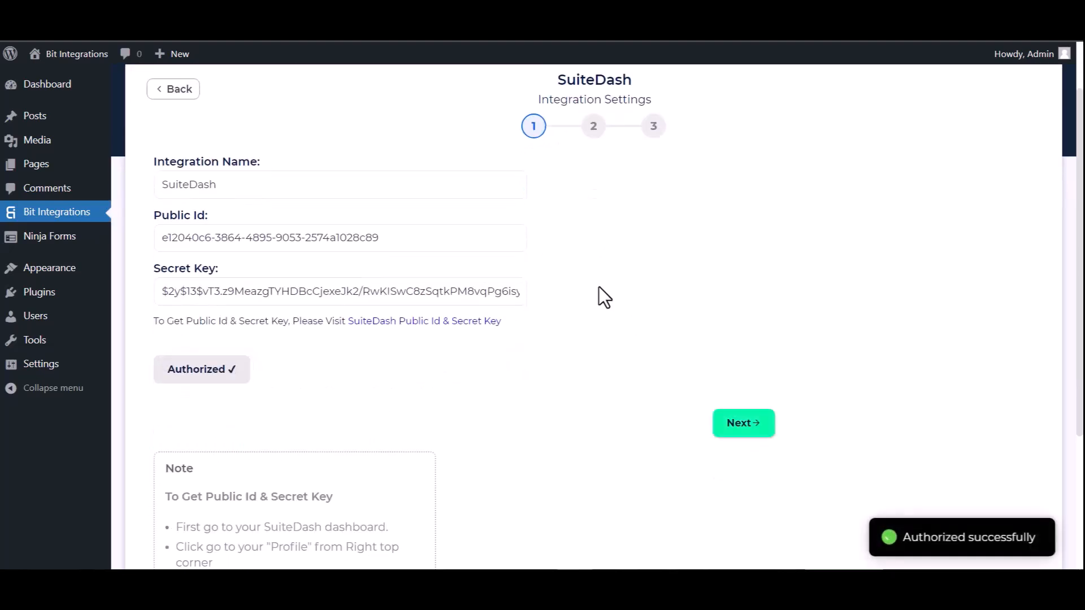
pyautogui.scroll(-1, 620, 363)
pyautogui.scroll(3, 650, 354)
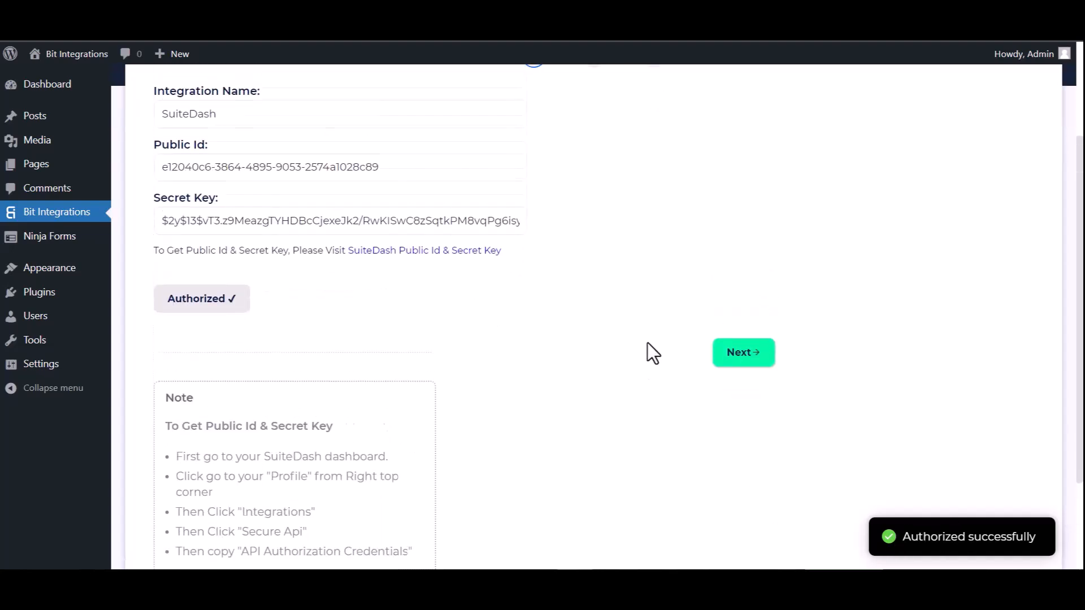
pyautogui.click(744, 494)
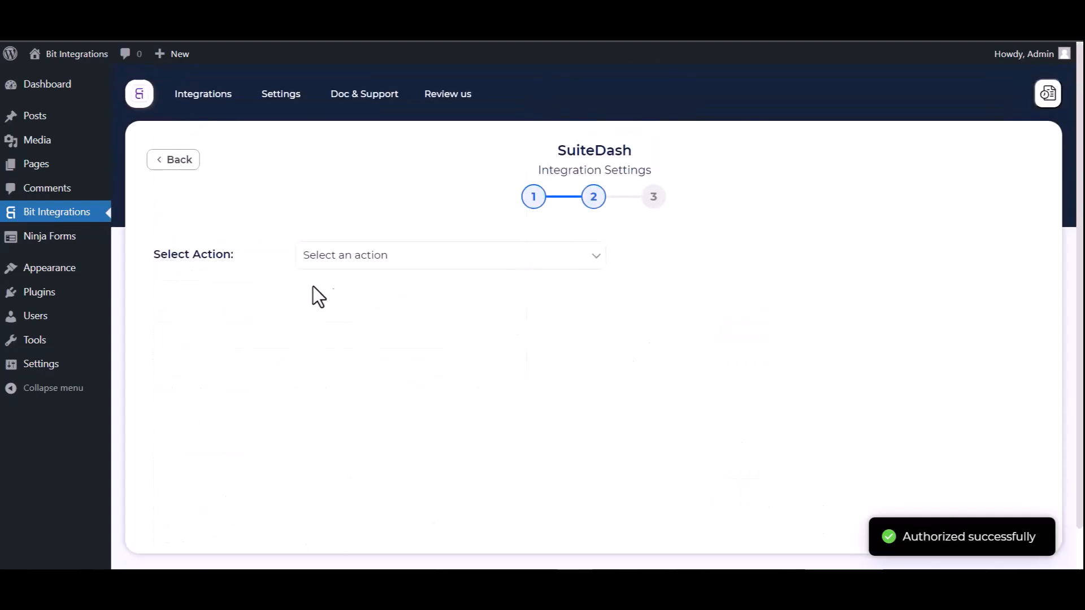
# Step: Choose Create Contact as the SuiteDash action with Lead as the contact role
pyautogui.click(316, 261)
pyautogui.click(360, 292)
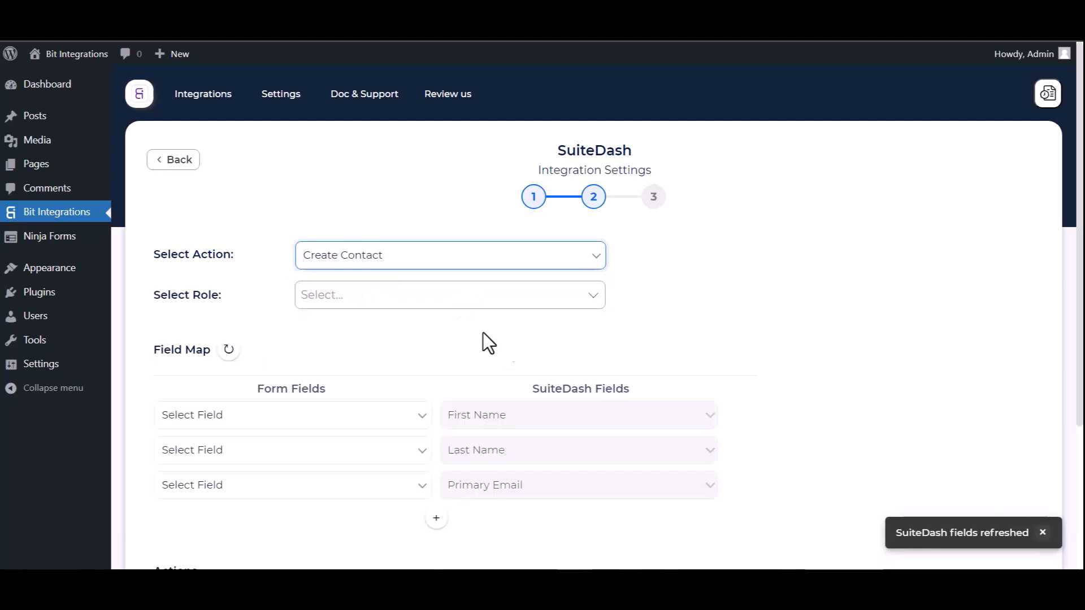
pyautogui.click(346, 295)
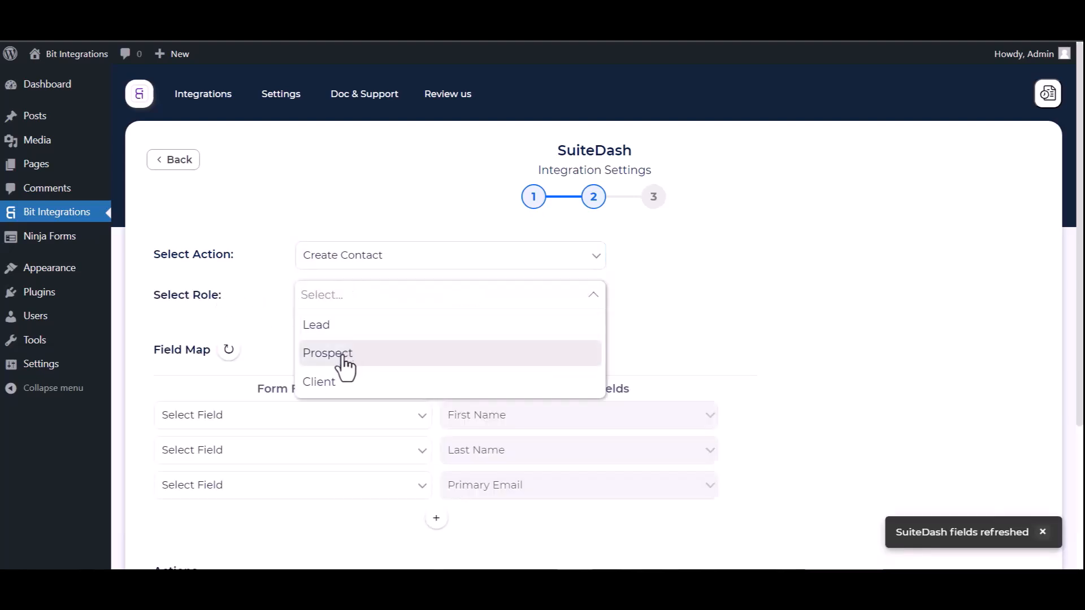
pyautogui.click(342, 328)
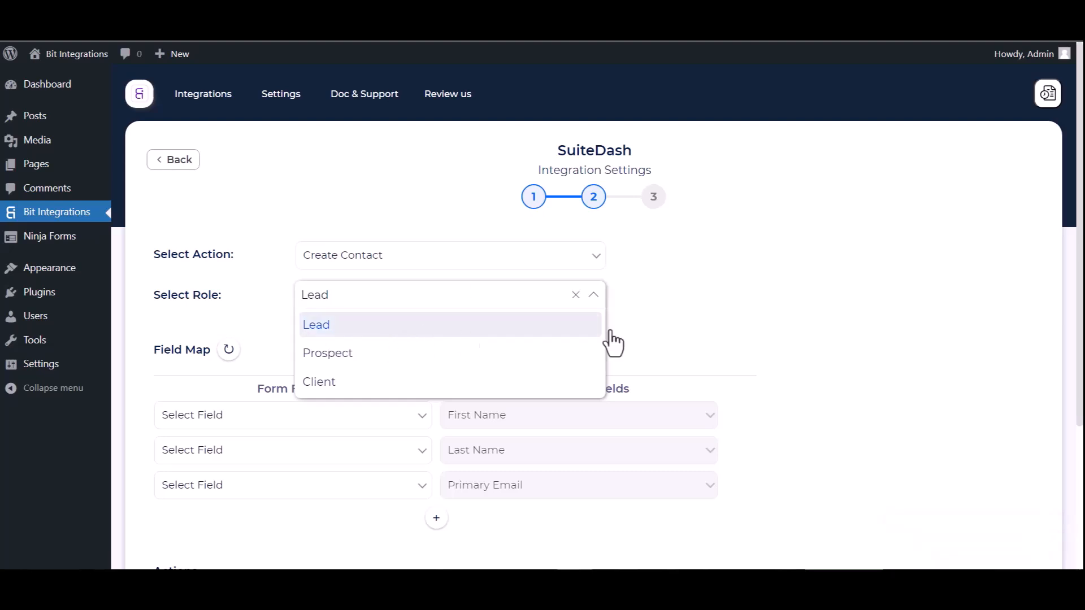
pyautogui.click(643, 329)
pyautogui.scroll(-1, 476, 324)
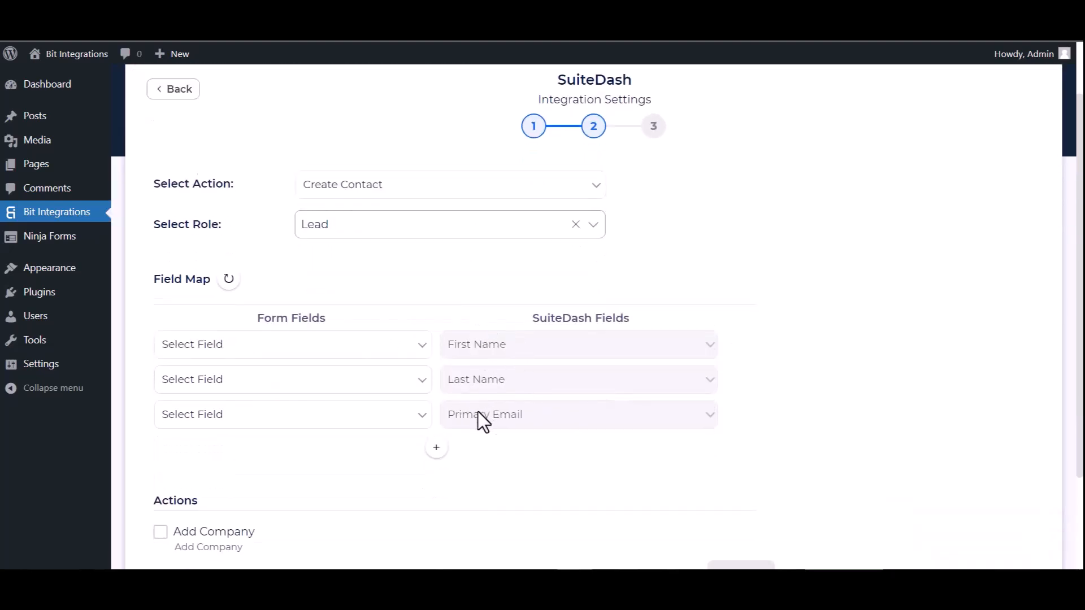
# Step: Map the form's First Name, Last Name and Email to SuiteDash First Name, Last Name and Primary Email
pyautogui.click(371, 351)
pyautogui.click(249, 391)
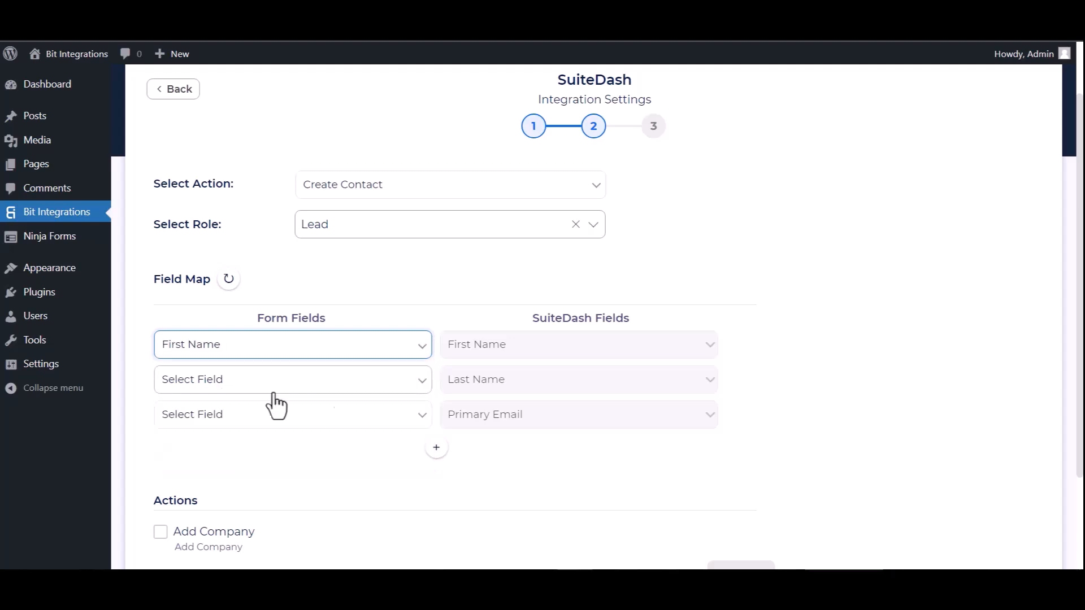
pyautogui.click(249, 386)
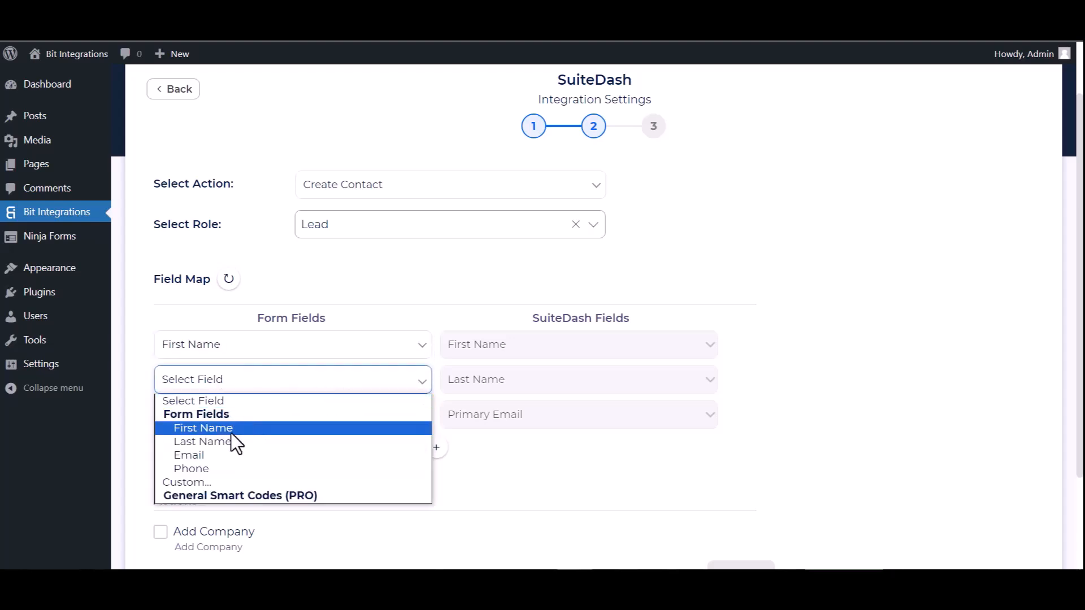
pyautogui.click(203, 442)
pyautogui.scroll(-2, 368, 367)
pyautogui.click(317, 289)
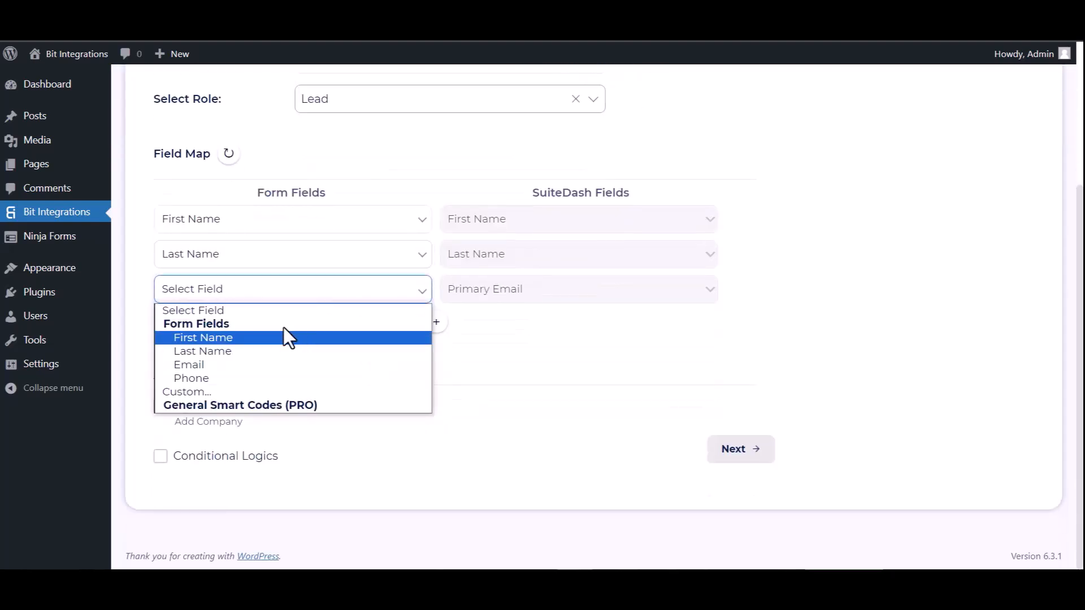
pyautogui.click(201, 366)
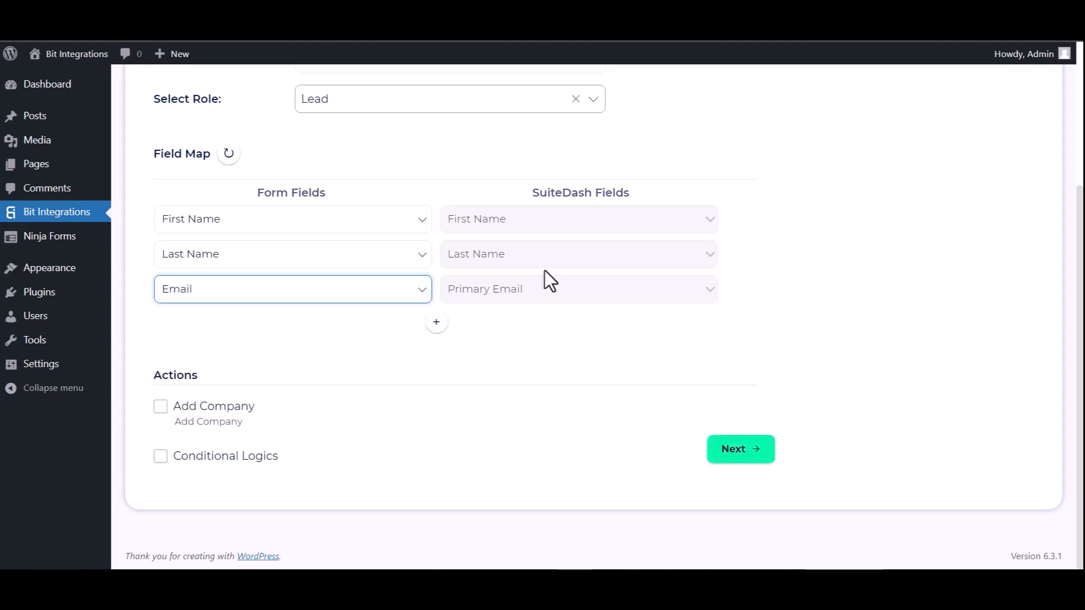
# Step: Add a fourth mapping row linking the form's Phone to SuiteDash Primary Phone
pyautogui.click(437, 323)
pyautogui.click(498, 325)
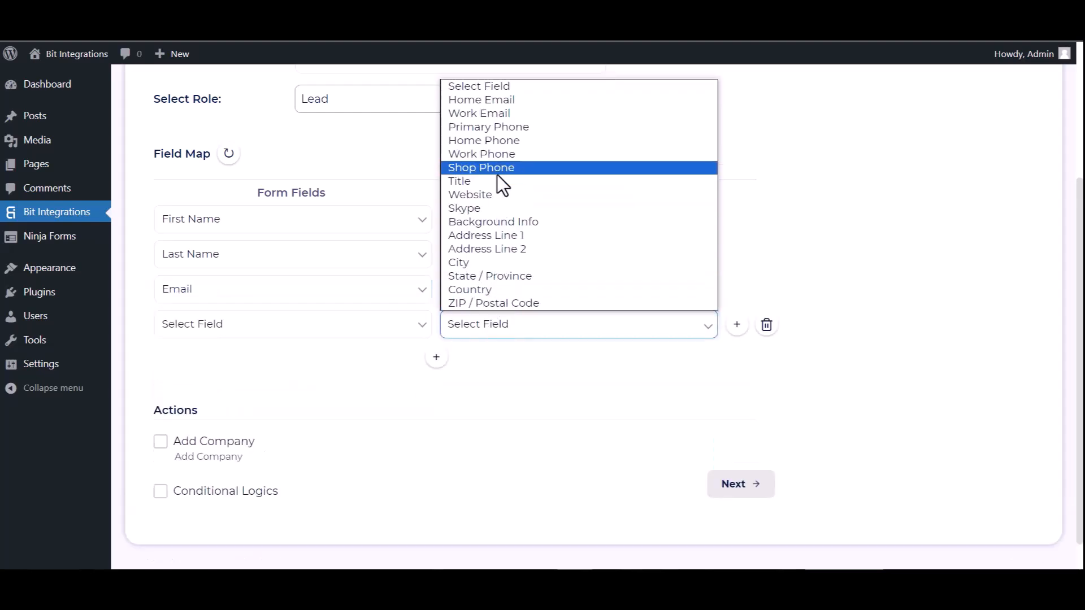
pyautogui.click(490, 126)
pyautogui.click(343, 332)
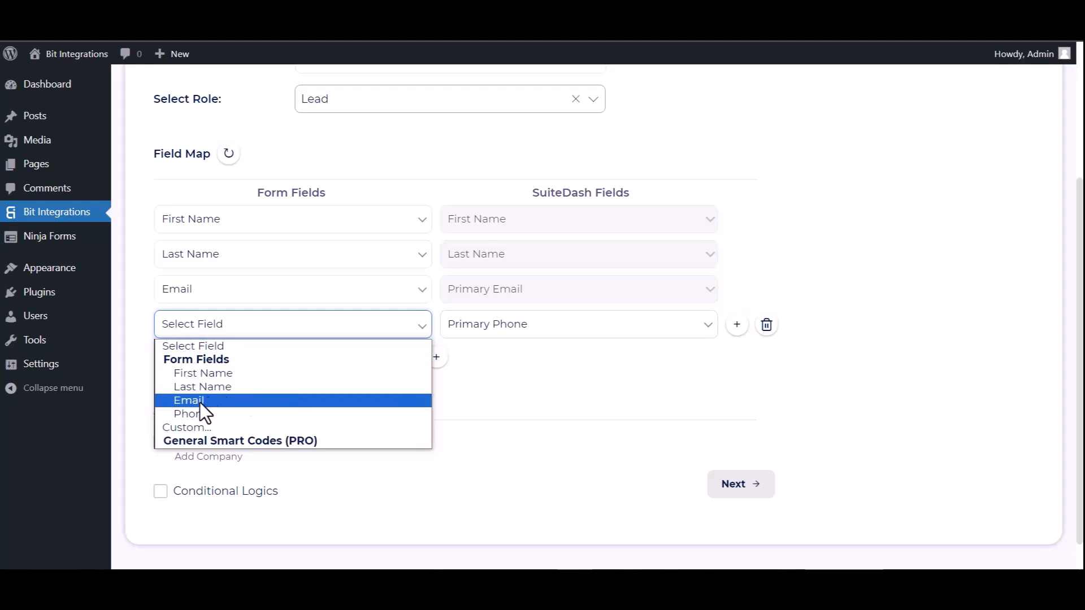
pyautogui.click(195, 411)
pyautogui.scroll(-1, 442, 370)
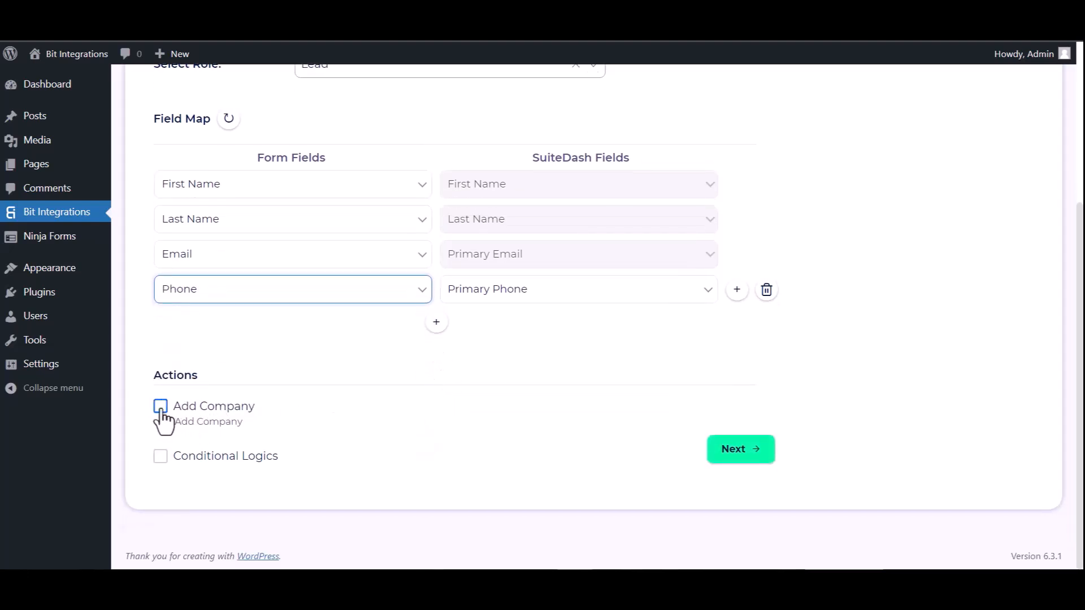
# Step: Leave conditional logic off, then finish and save the integration
pyautogui.click(161, 456)
pyautogui.scroll(-2, 205, 438)
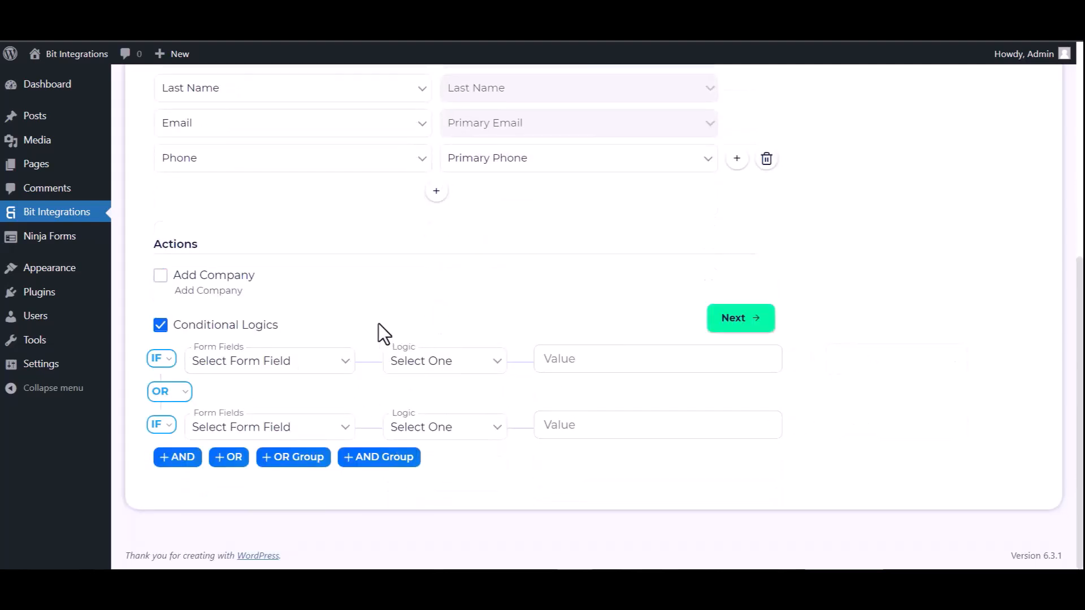
pyautogui.click(158, 327)
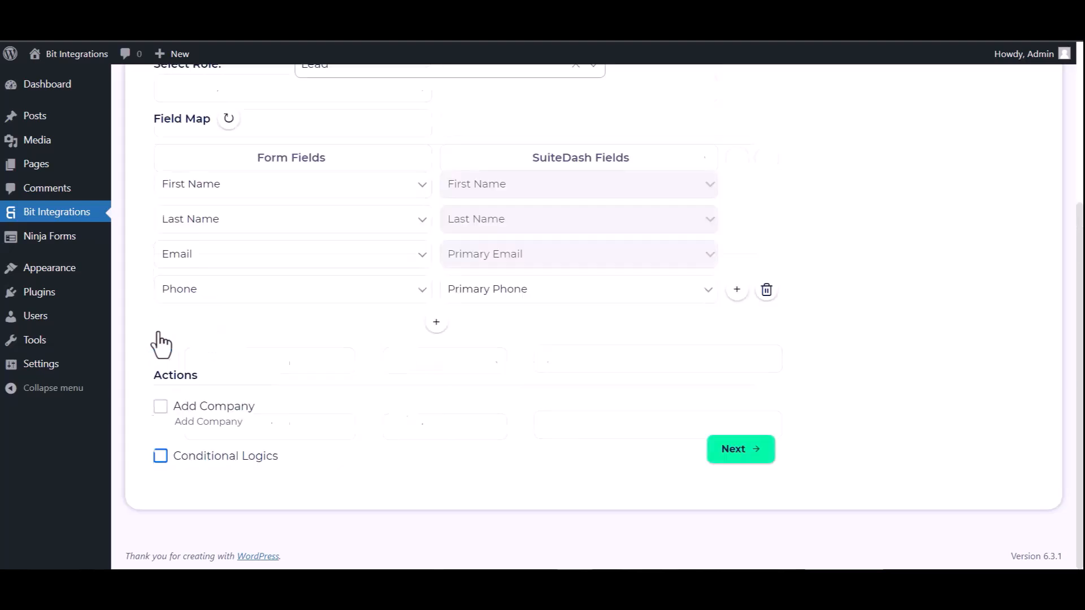
pyautogui.click(747, 449)
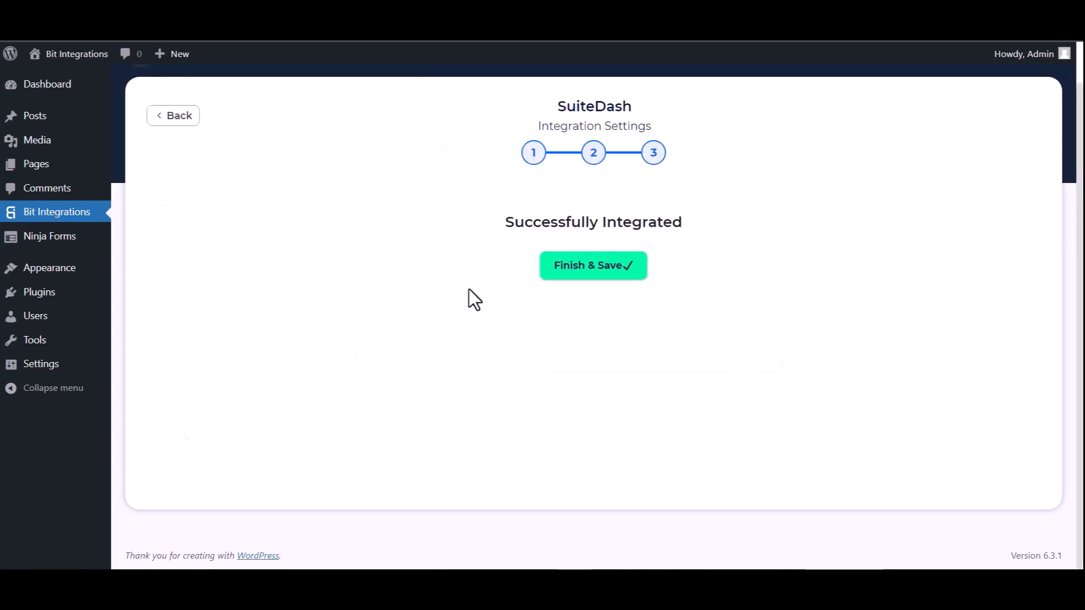
pyautogui.click(571, 265)
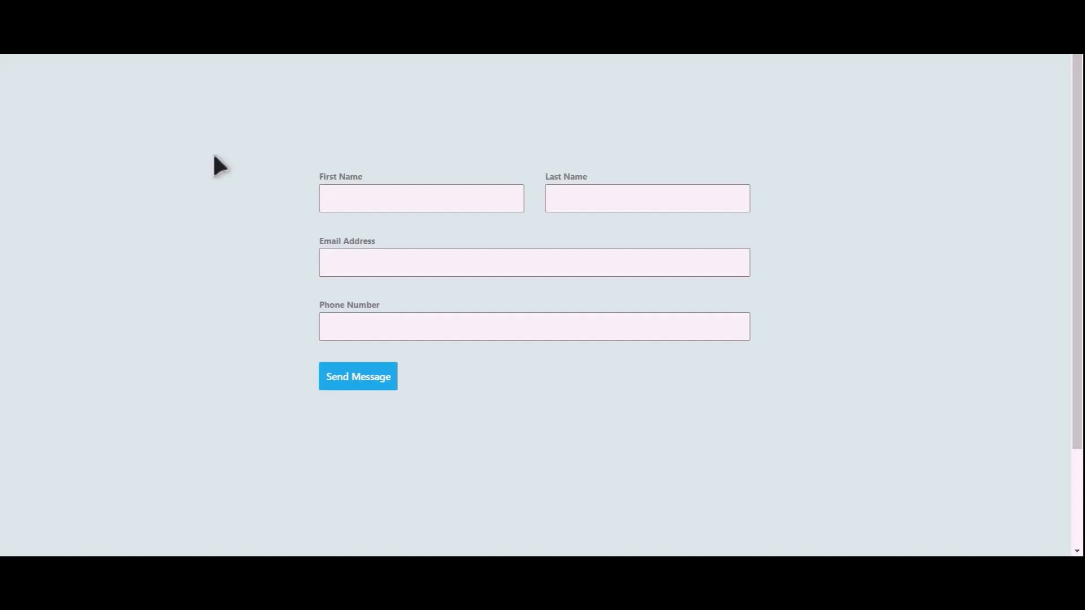
pyautogui.click(438, 202)
# Step: Enter last name 'Integrations', an e-mail address and a phone number, then send the message
pyautogui.write('Integrations')
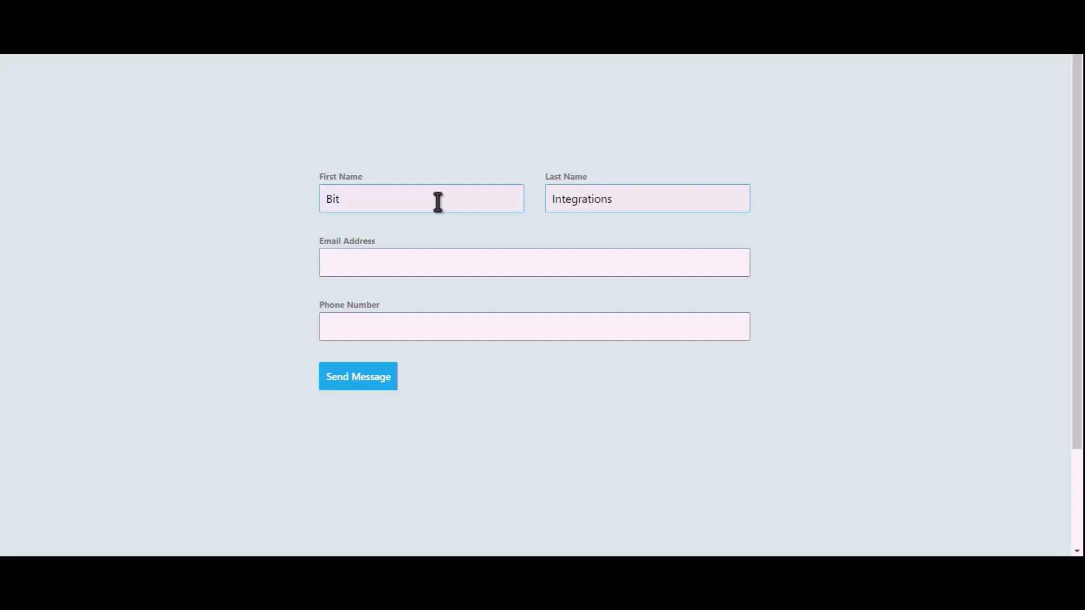
pyautogui.press('Tab')
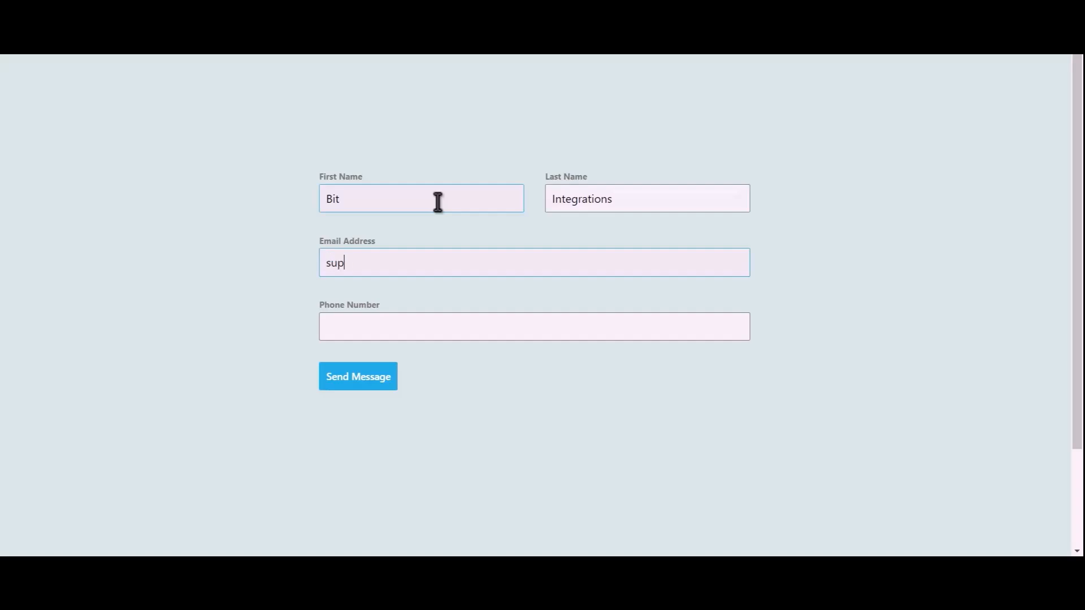
pyautogui.write('444555666')
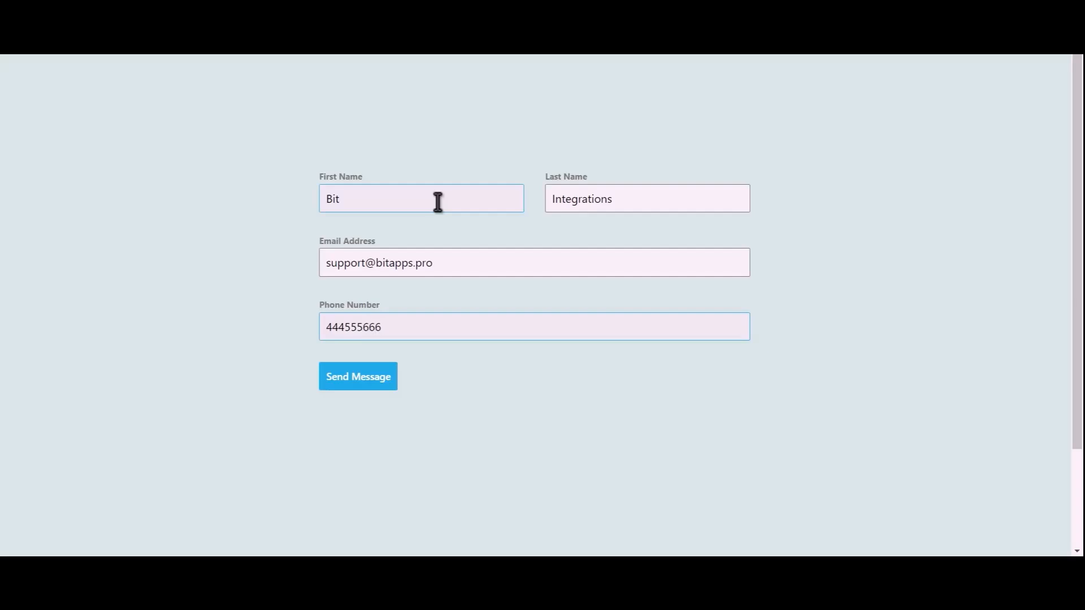
pyautogui.click(369, 384)
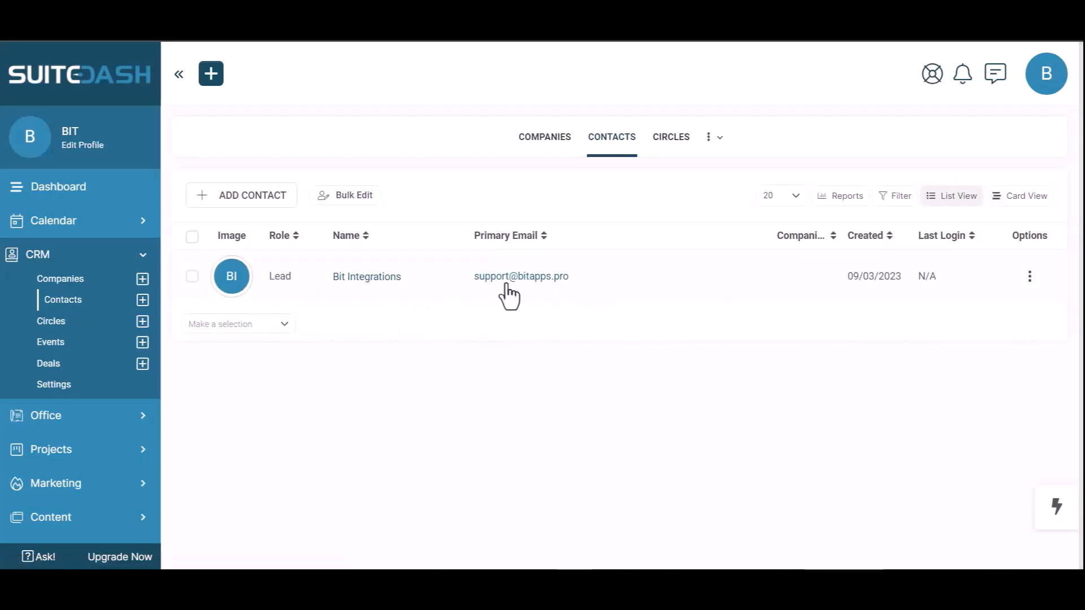
# Step: Open the 'Bit Integrations' Lead contact's record to verify its submitted email and phone number
pyautogui.click(379, 280)
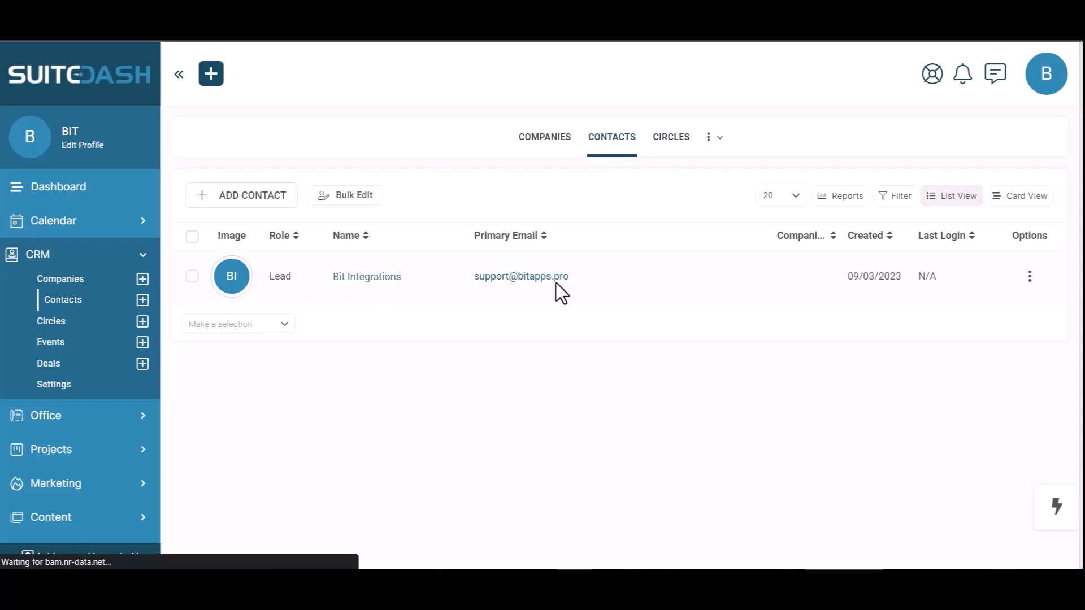
pyautogui.scroll(1, 236, 371)
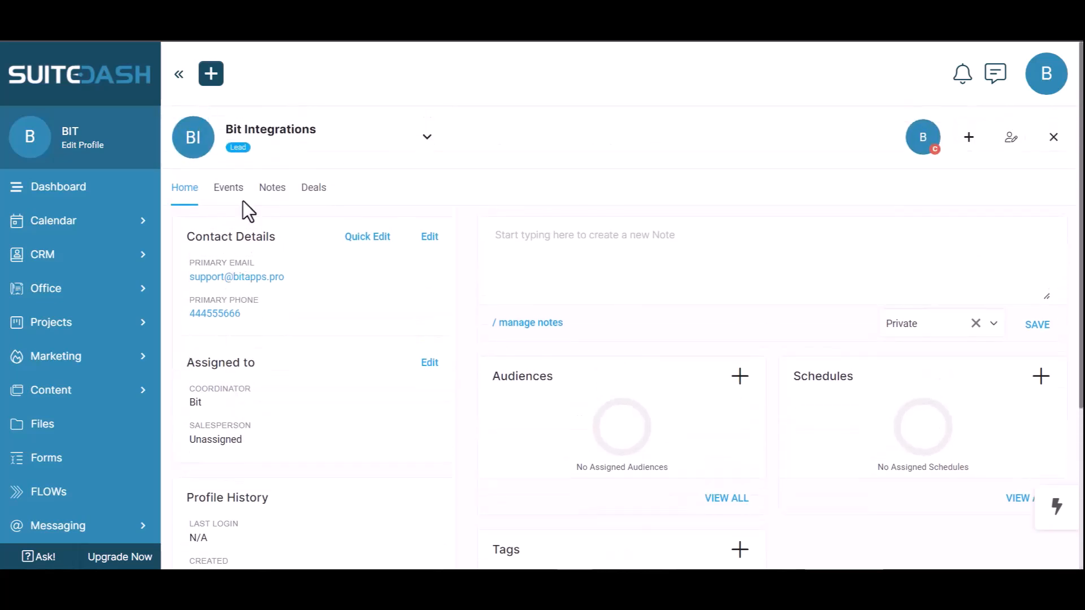